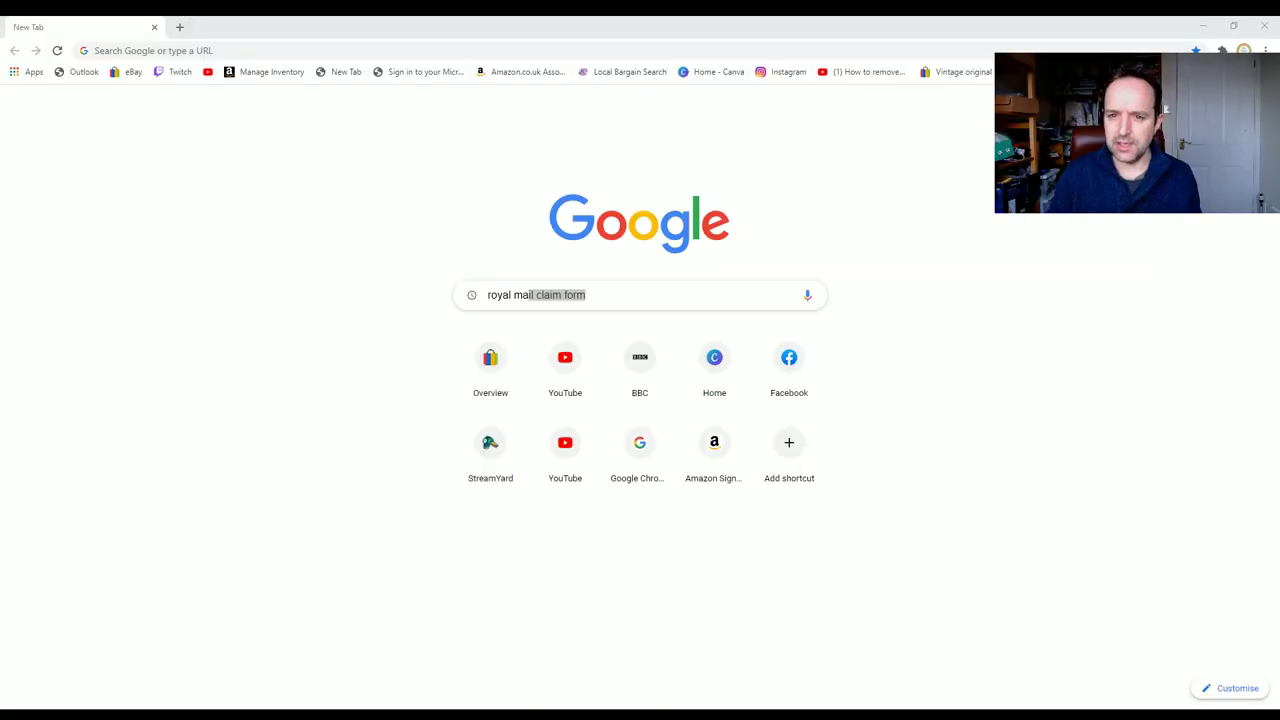
# Search Google for "royal mail claim form" and open the online claim form from Royal Mail's loss, damage or delay help page.
pyautogui.click(607, 294)
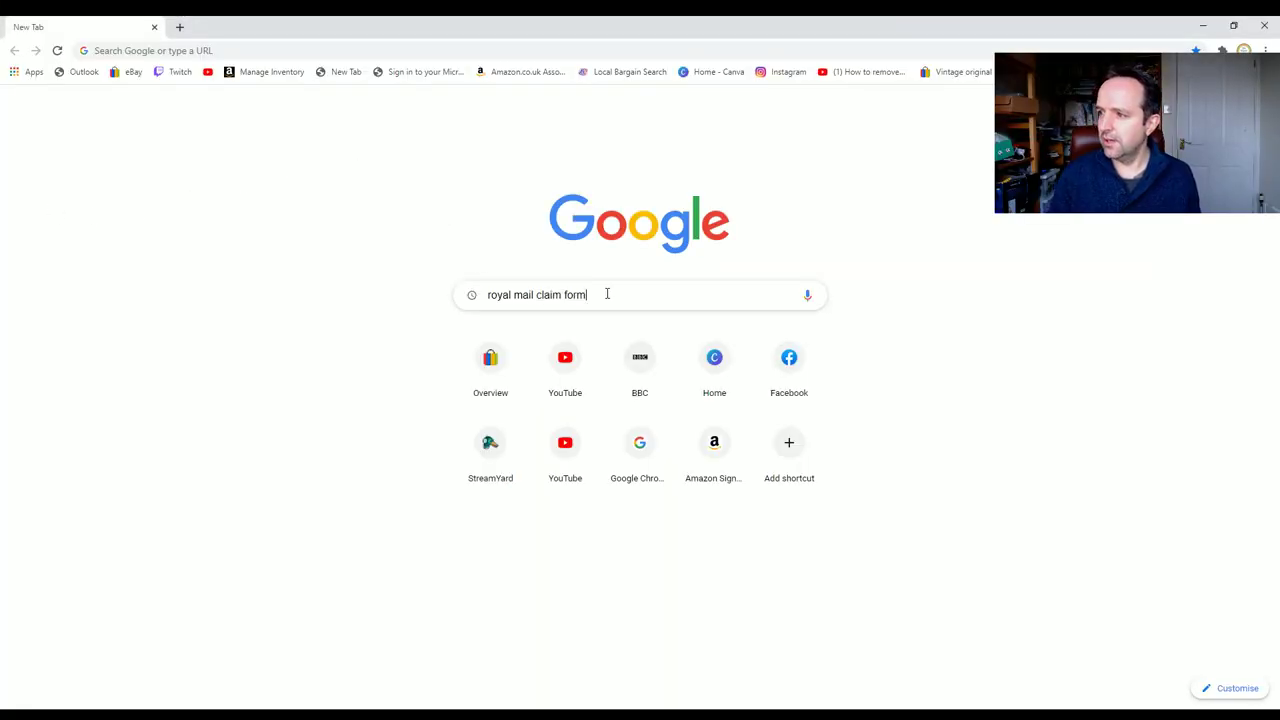
pyautogui.press('Return')
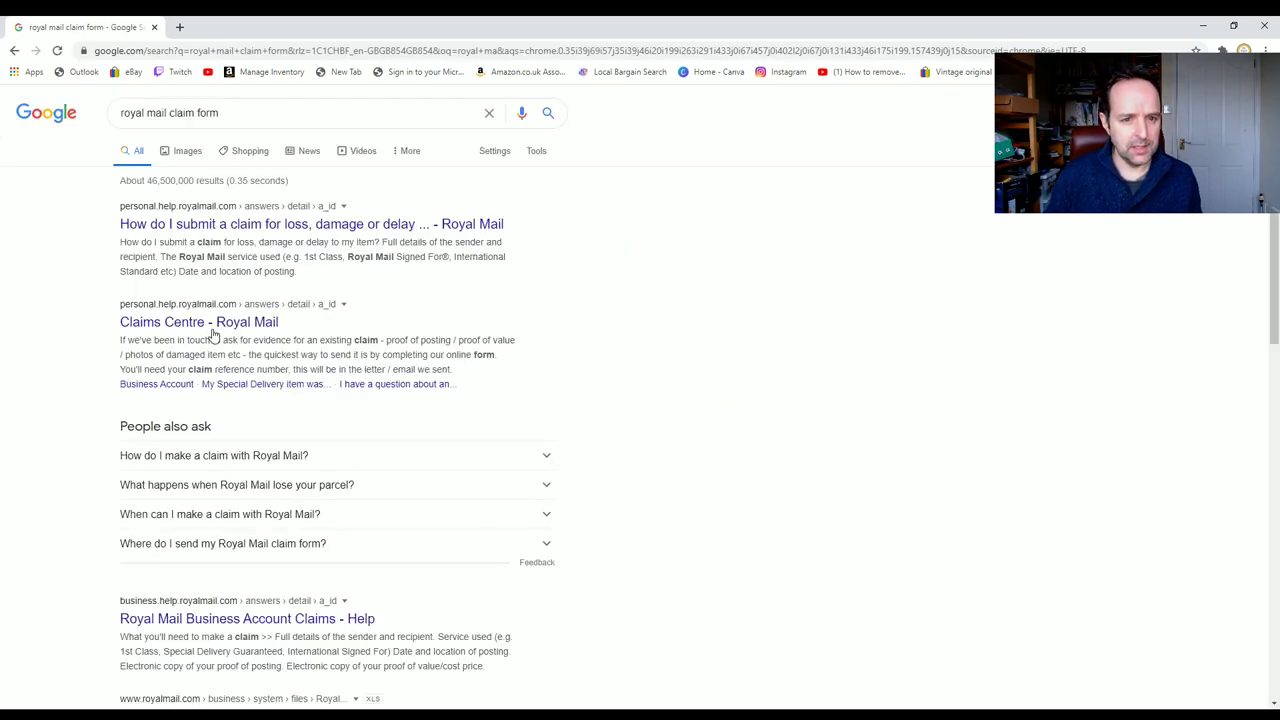
pyautogui.click(210, 222)
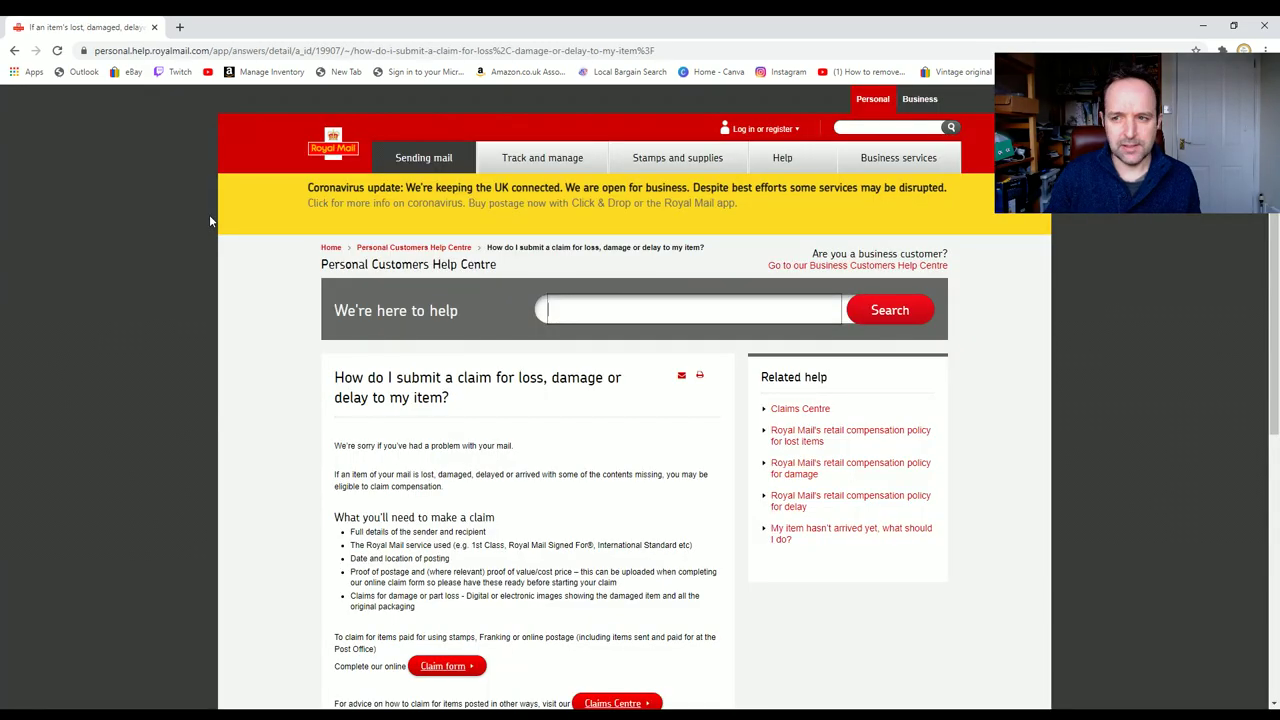
pyautogui.scroll(-1, 492, 548)
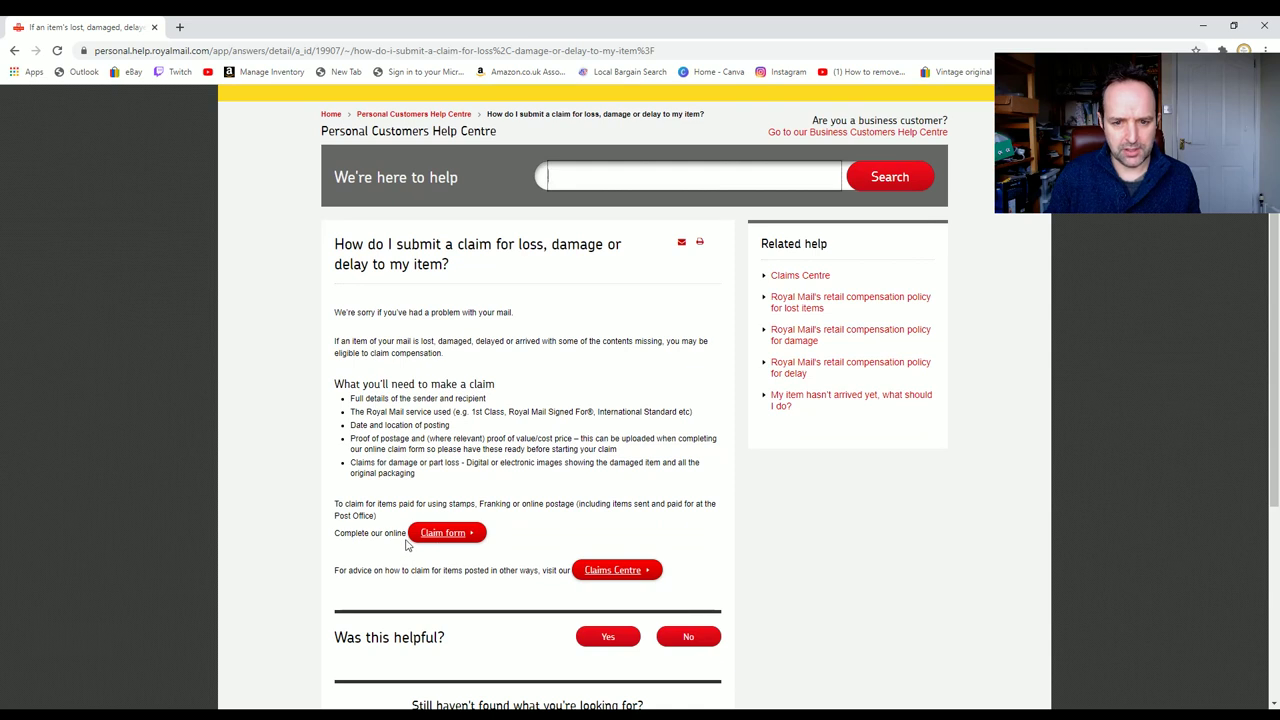
pyautogui.click(441, 535)
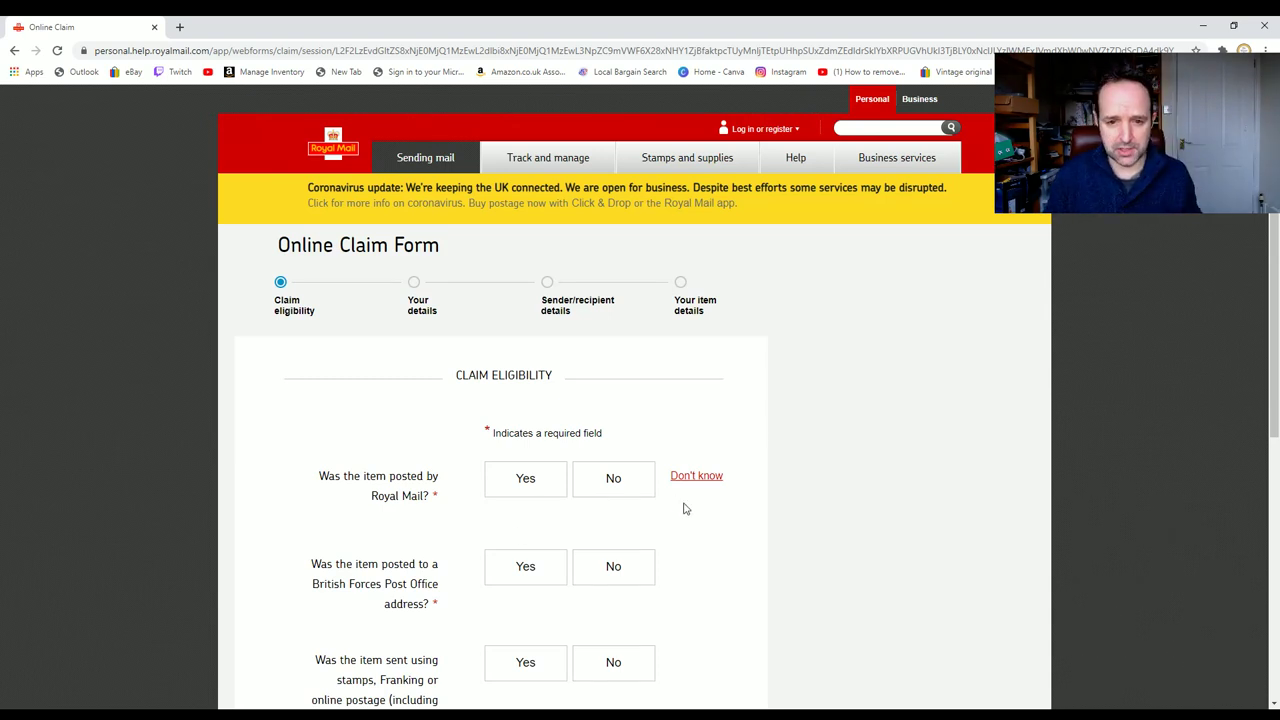
# Answer the claim eligibility questions: posted by Royal Mail Yes, British Forces address No, sent using stamps, franking or online postage Yes.
pyautogui.click(594, 503)
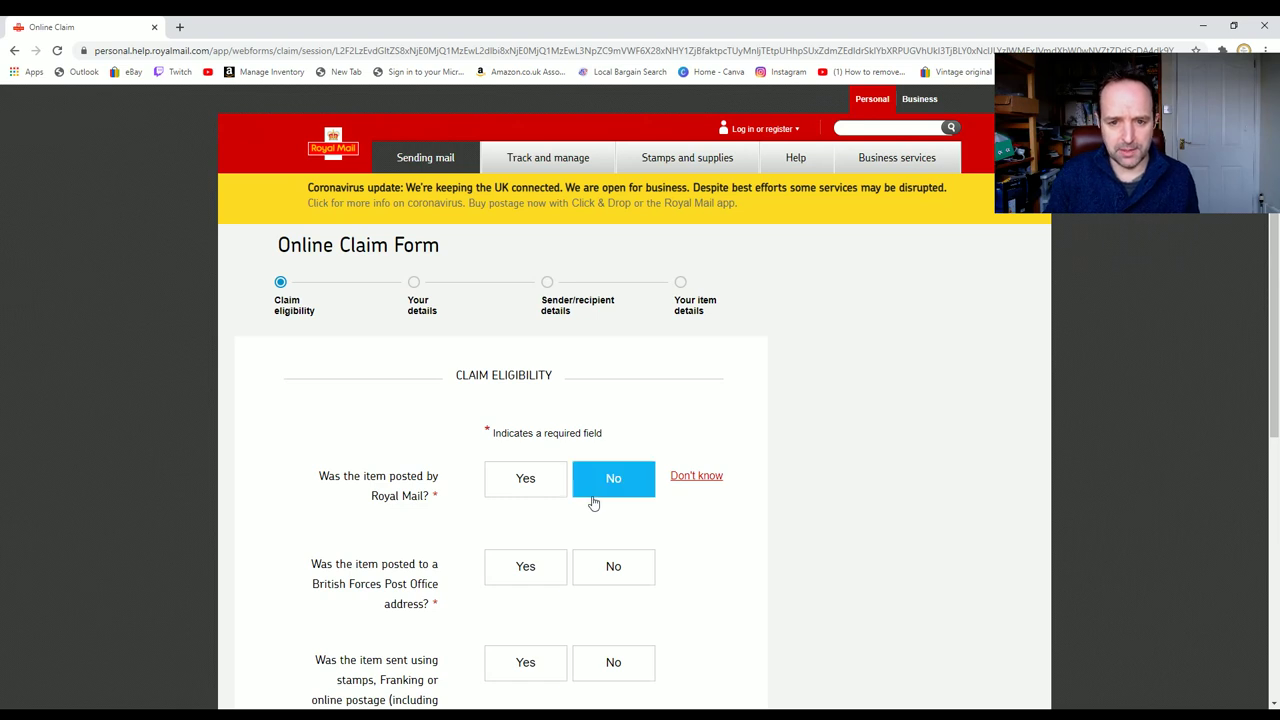
pyautogui.click(525, 490)
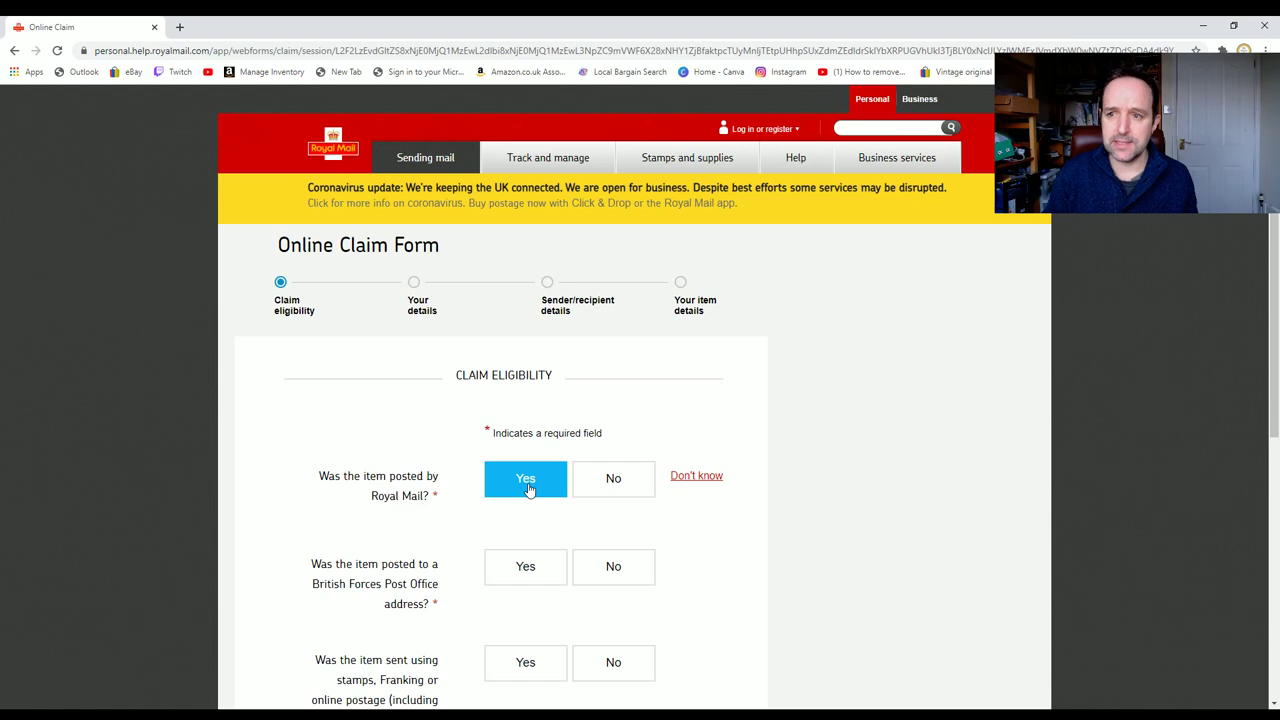
pyautogui.click(548, 570)
pyautogui.scroll(-2, 549, 571)
pyautogui.click(515, 530)
pyautogui.click(625, 447)
pyautogui.click(623, 449)
pyautogui.click(622, 450)
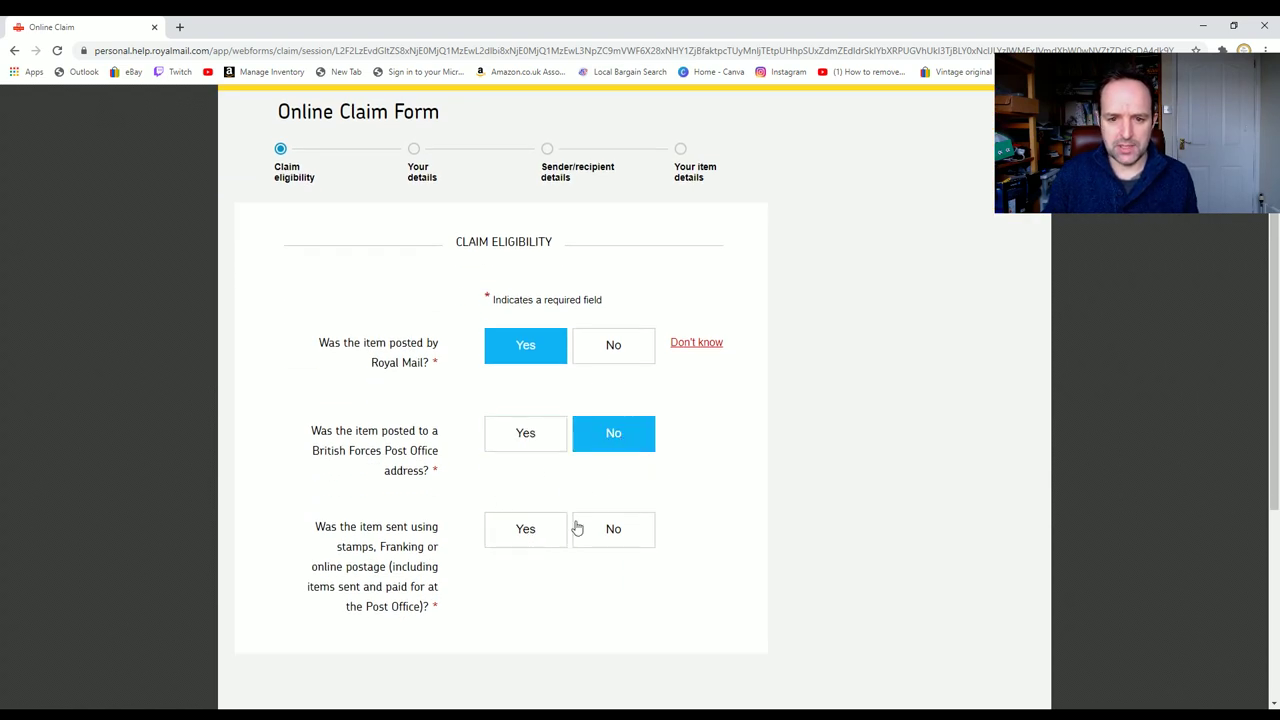
pyautogui.click(576, 533)
pyautogui.scroll(-1, 551, 537)
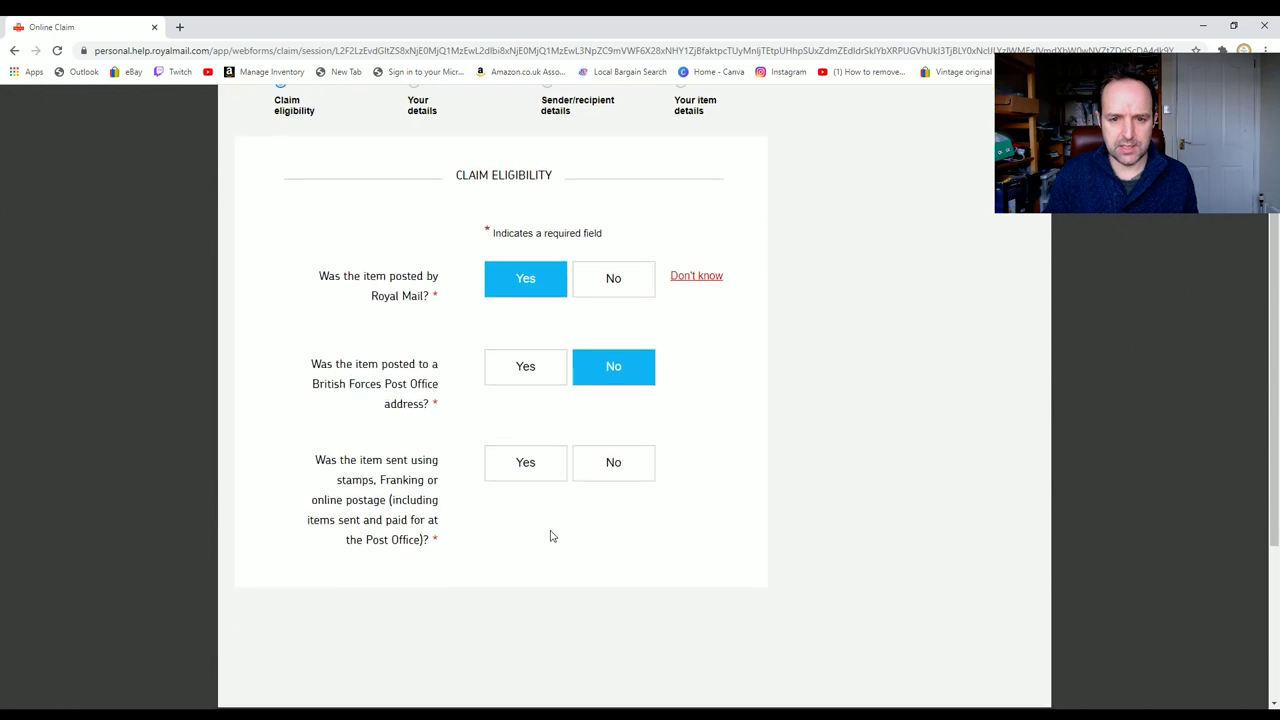
pyautogui.click(545, 470)
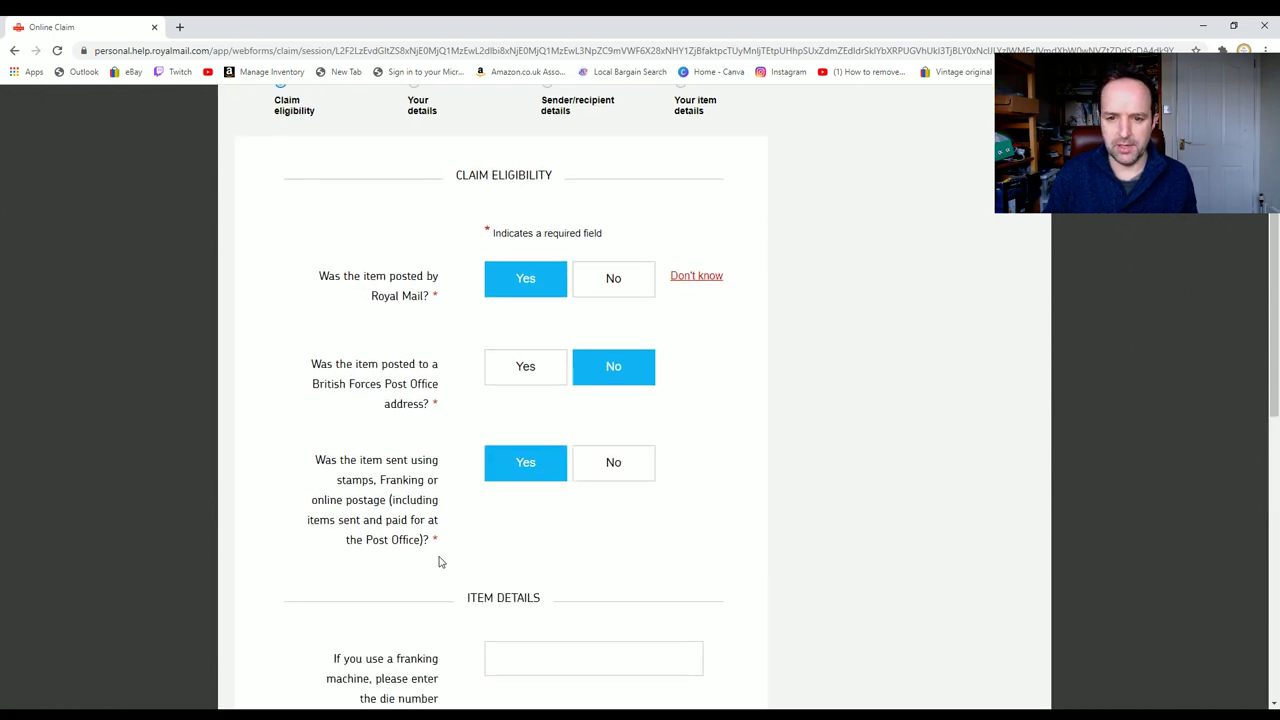
# Answer No to the item being sent outside the UK and No to it arriving from an overseas postal provider.
pyautogui.scroll(-2, 440, 563)
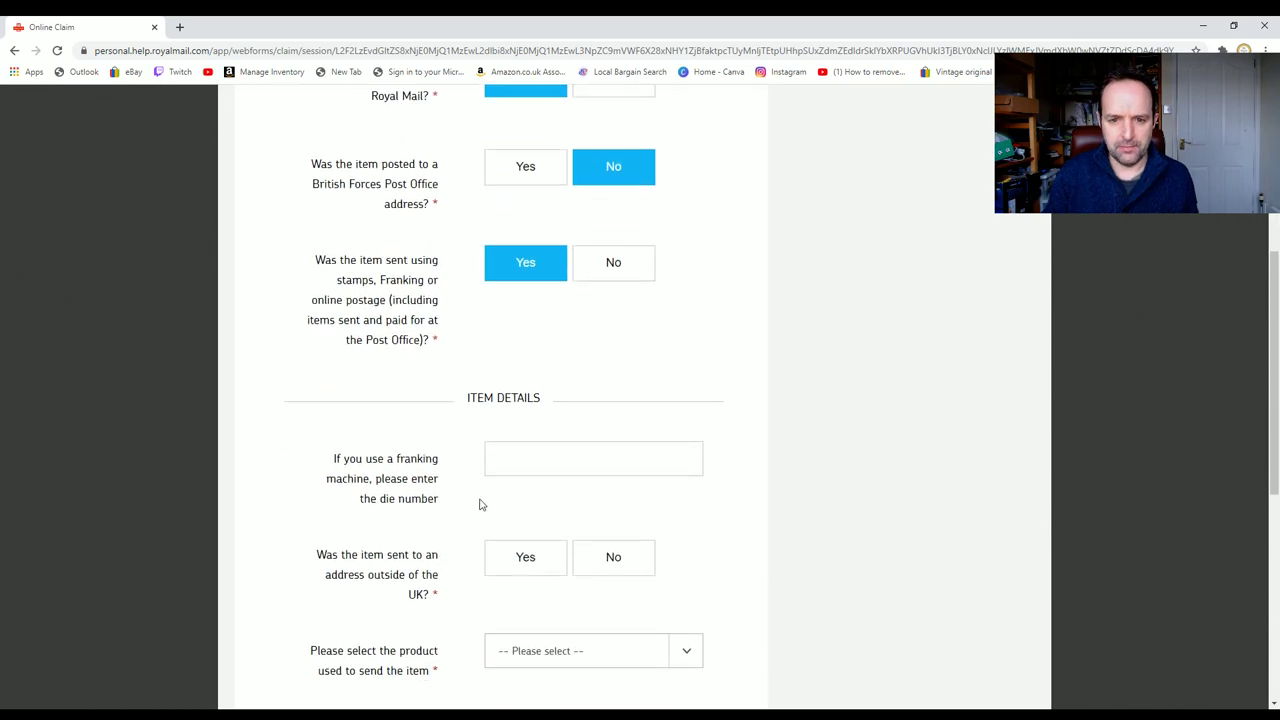
pyautogui.scroll(-1, 494, 563)
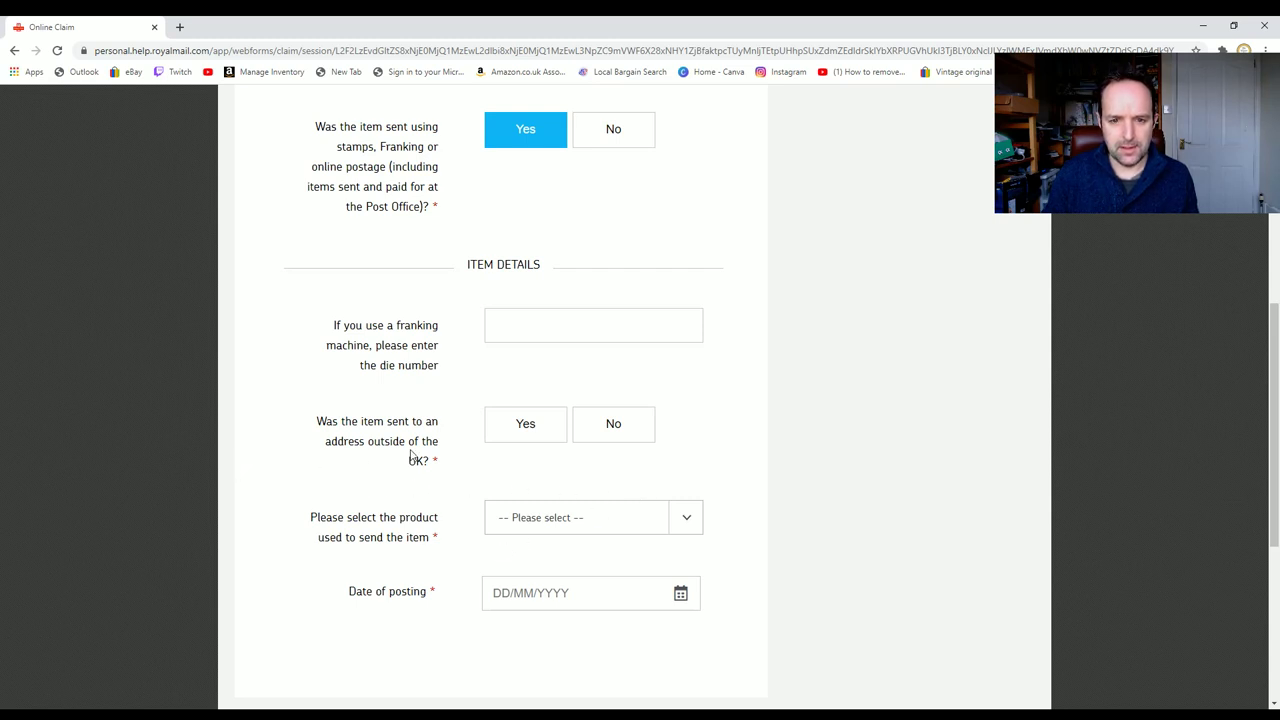
pyautogui.click(491, 445)
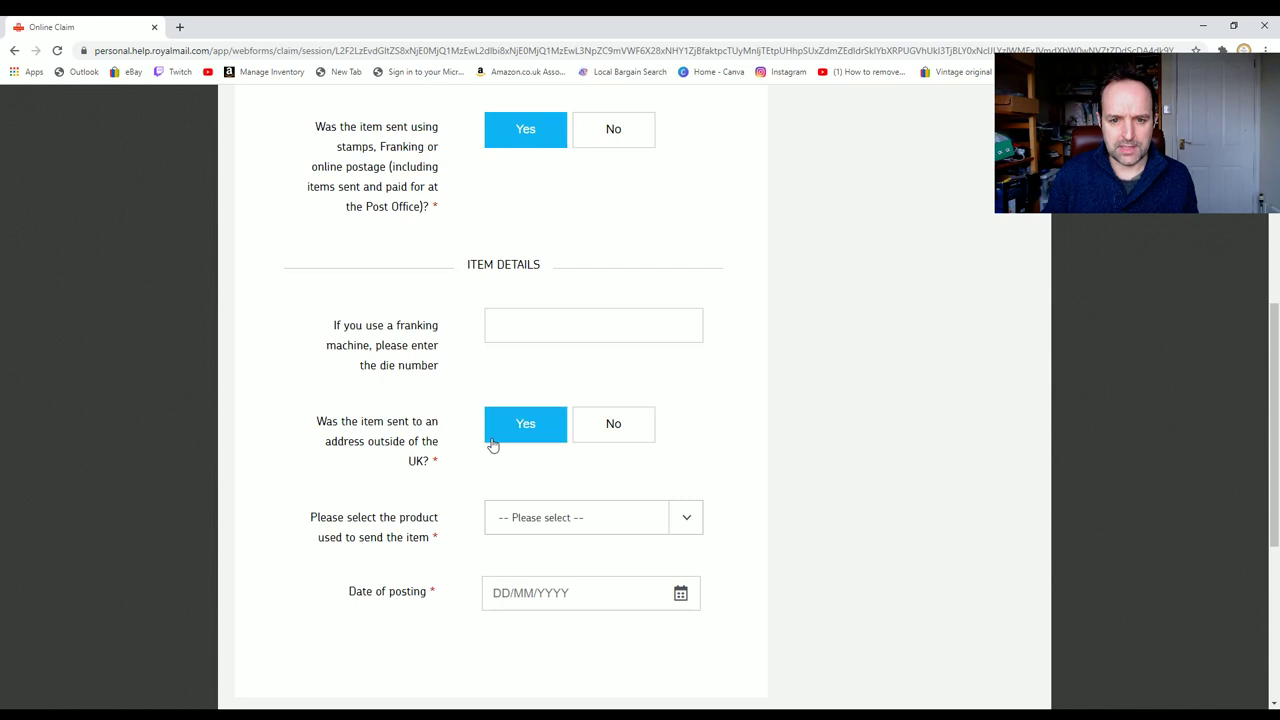
pyautogui.click(606, 434)
pyautogui.click(592, 528)
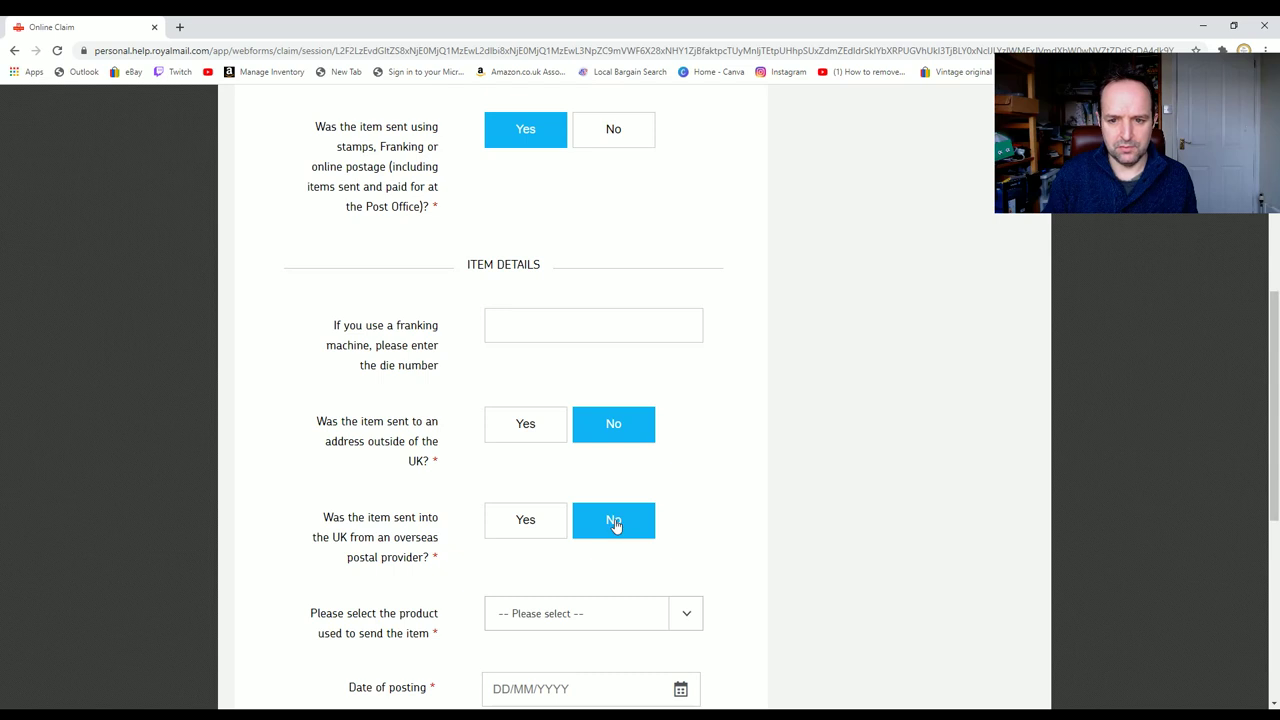
# Choose 2nd Class as the product used to send the item and activate the track reference number field.
pyautogui.scroll(-3, 614, 525)
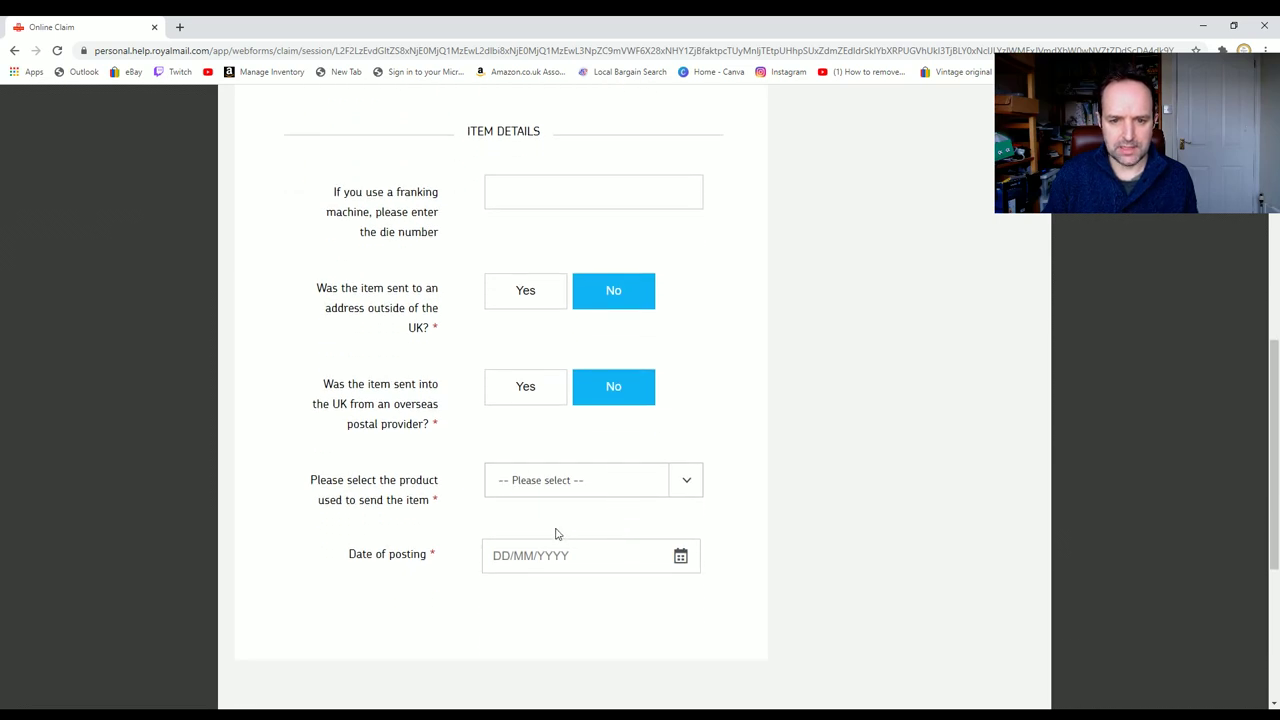
pyautogui.click(700, 487)
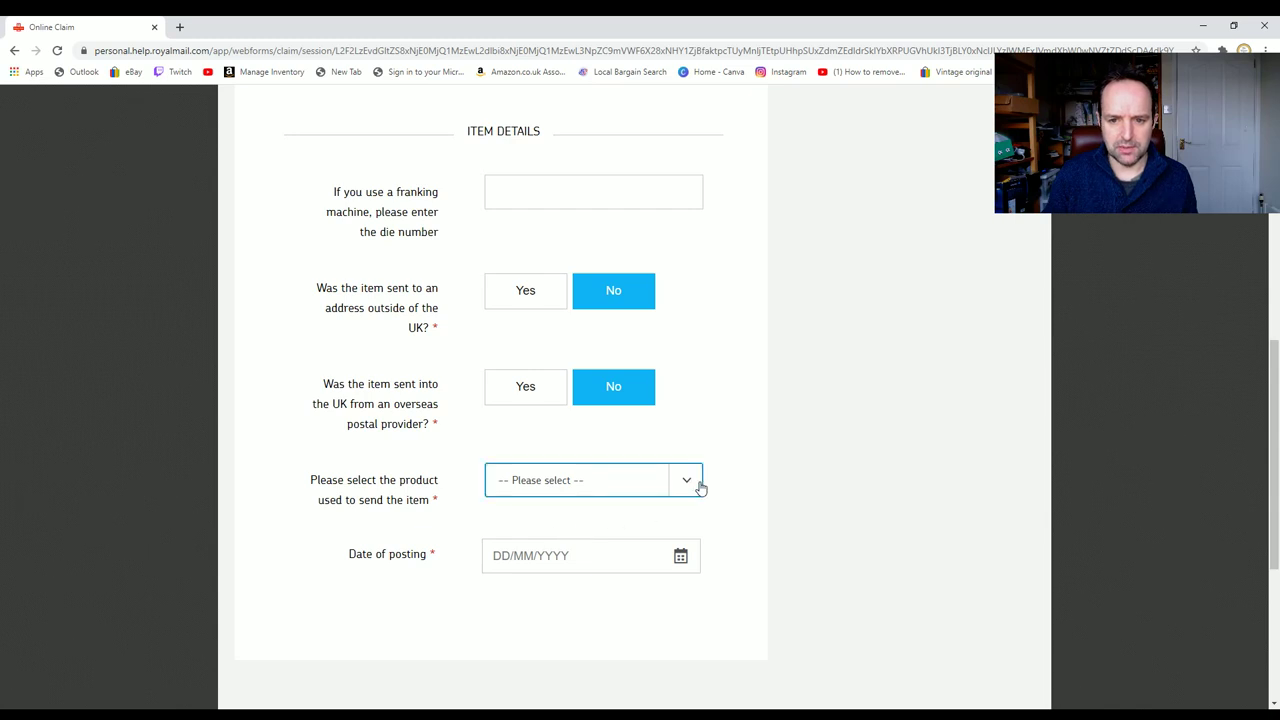
pyautogui.click(628, 537)
pyautogui.scroll(-3, 365, 549)
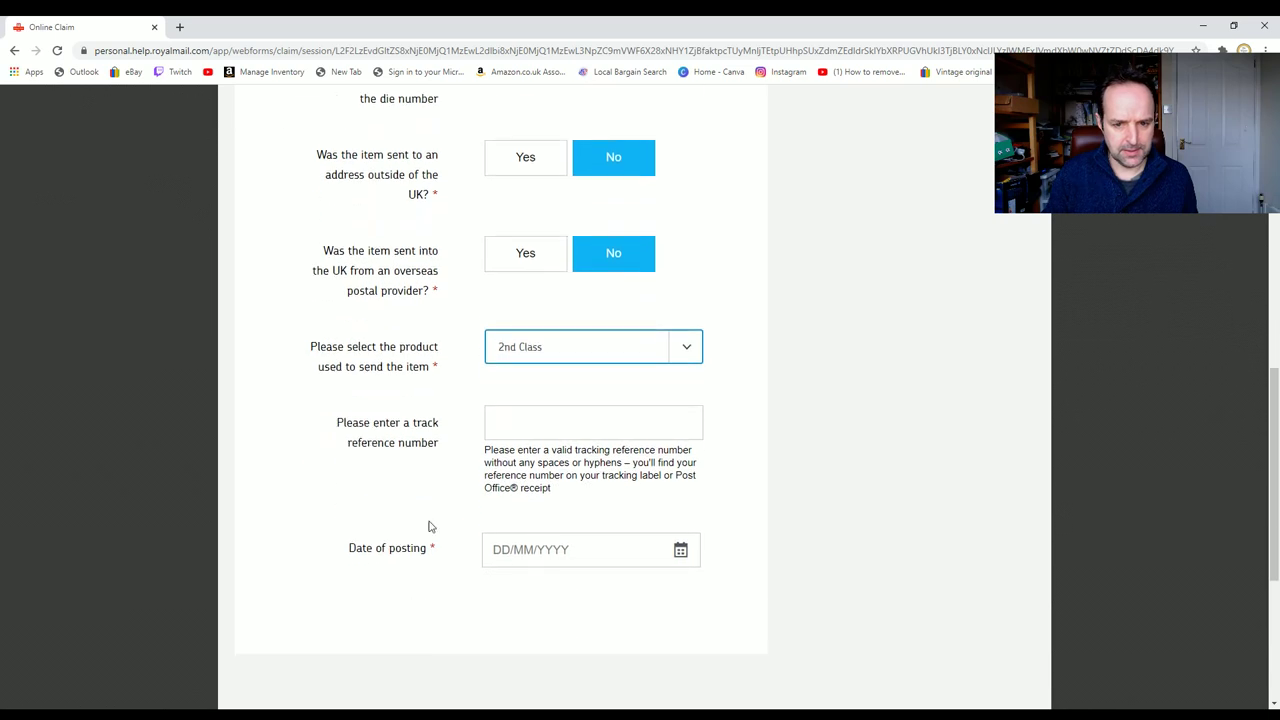
pyautogui.click(532, 427)
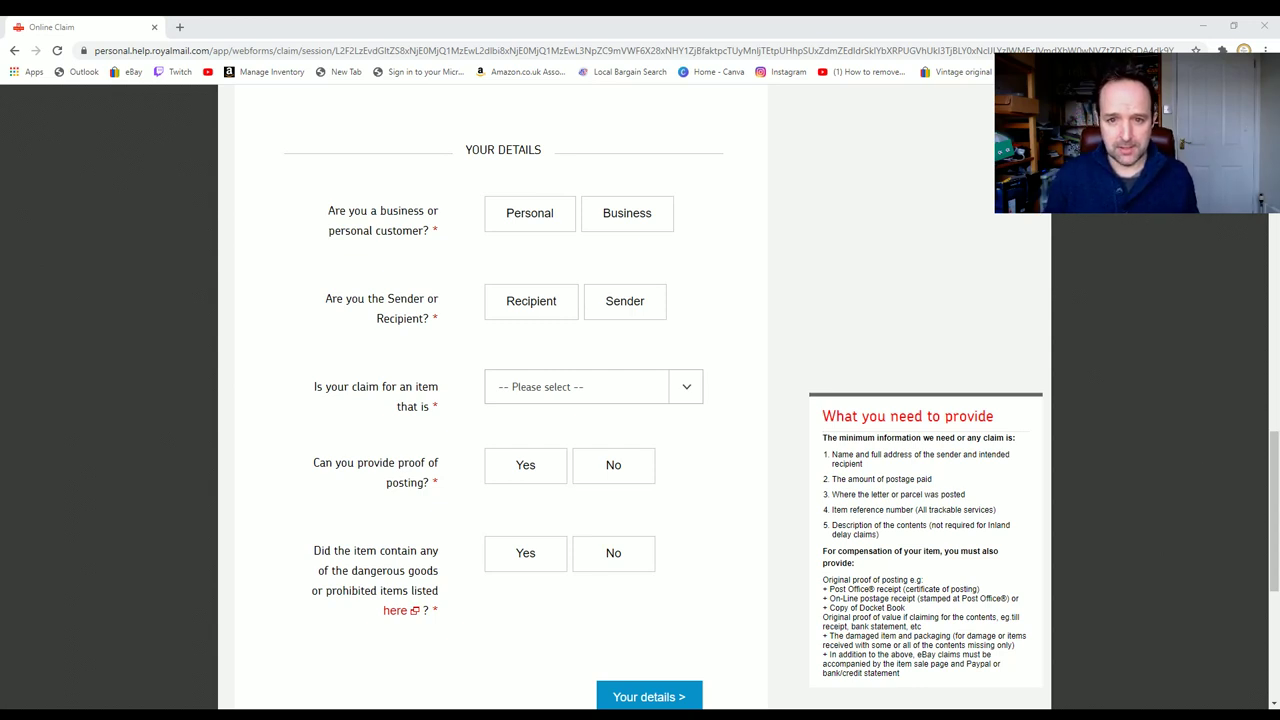
# Identify the claimant as a Personal customer and the Sender, and set the claim type to Lost.
pyautogui.click(494, 208)
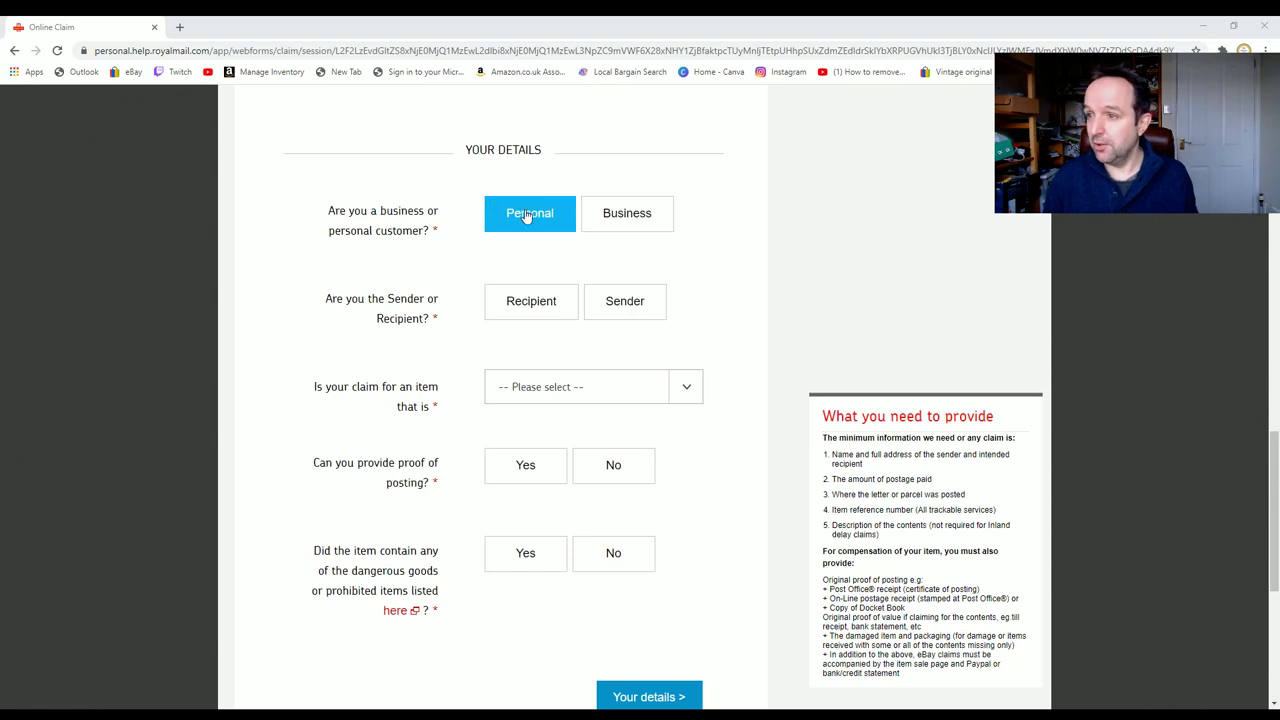
pyautogui.click(544, 305)
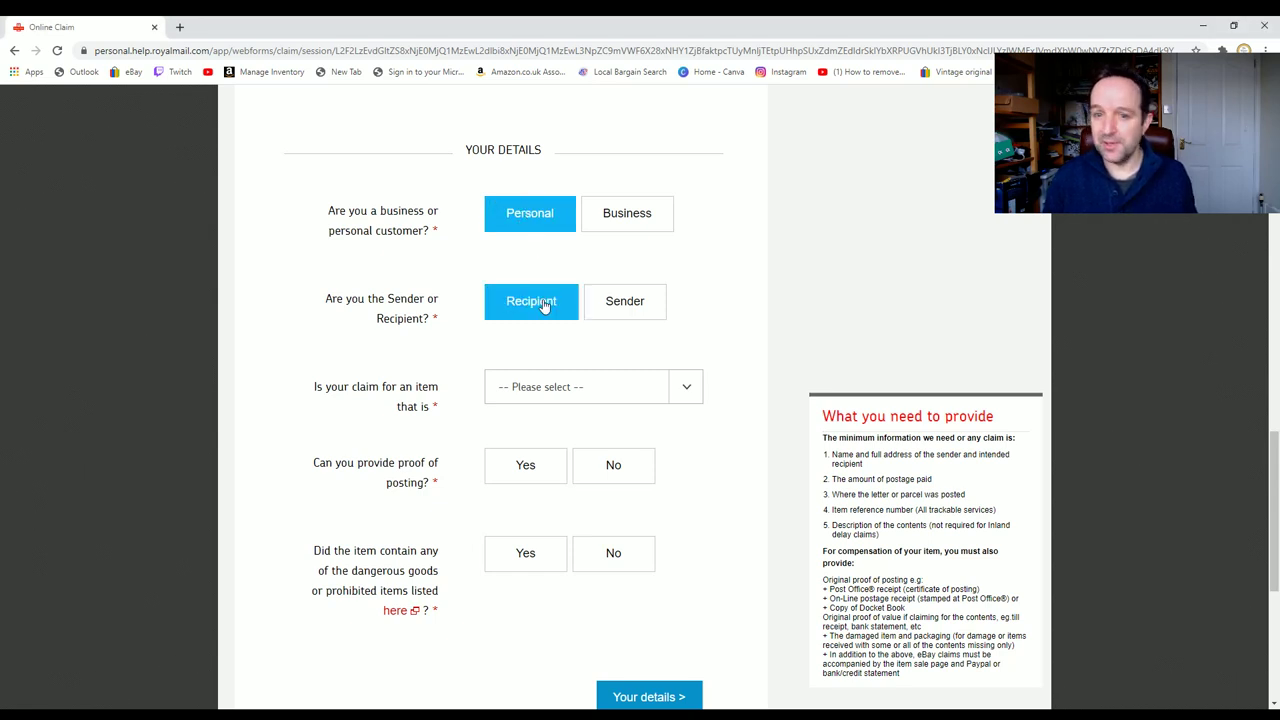
pyautogui.click(650, 304)
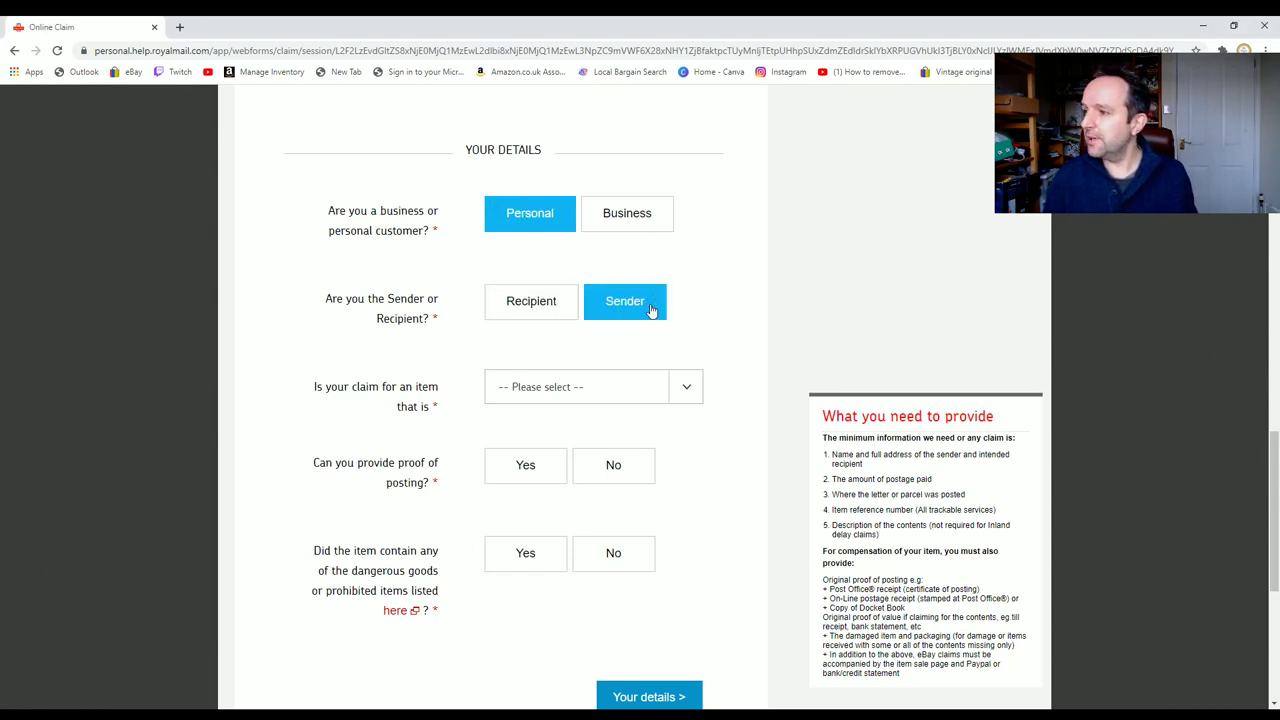
pyautogui.scroll(-1, 630, 392)
pyautogui.click(686, 322)
pyautogui.click(578, 389)
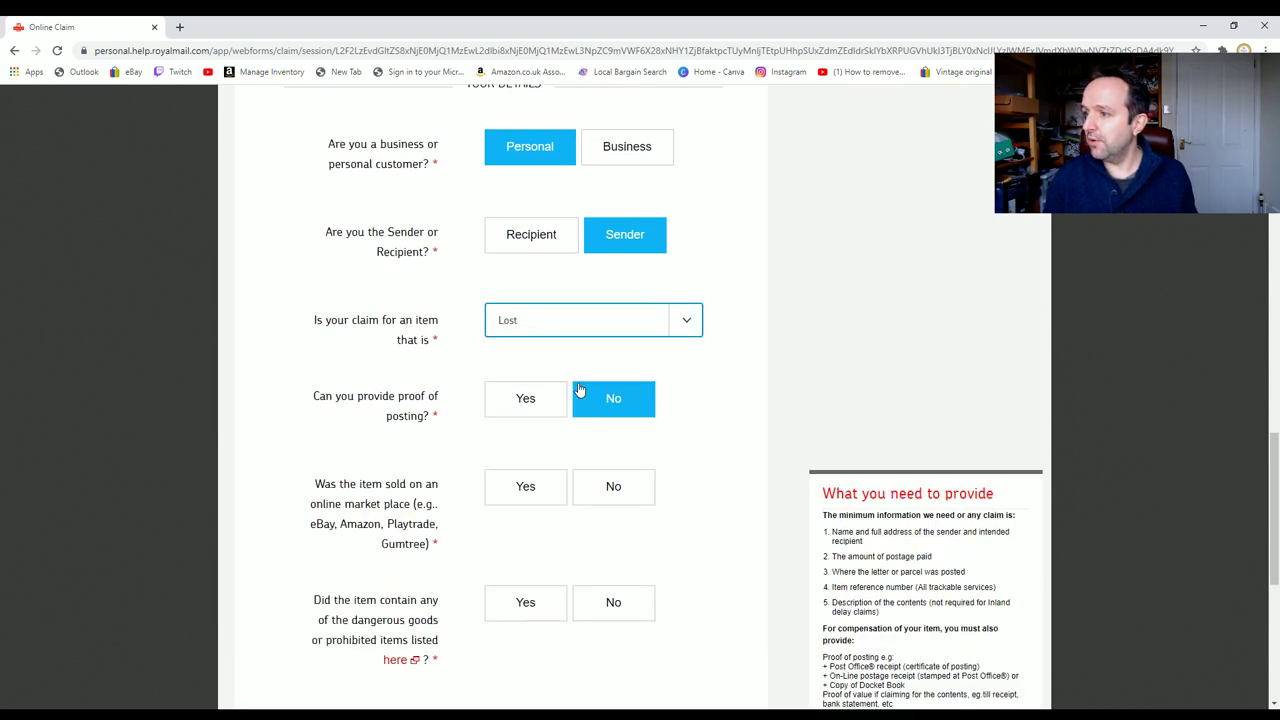
# Answer Yes to providing proof of posting and attach the image 20210225_093119.jpg as that proof.
pyautogui.click(536, 404)
pyautogui.scroll(-2, 537, 406)
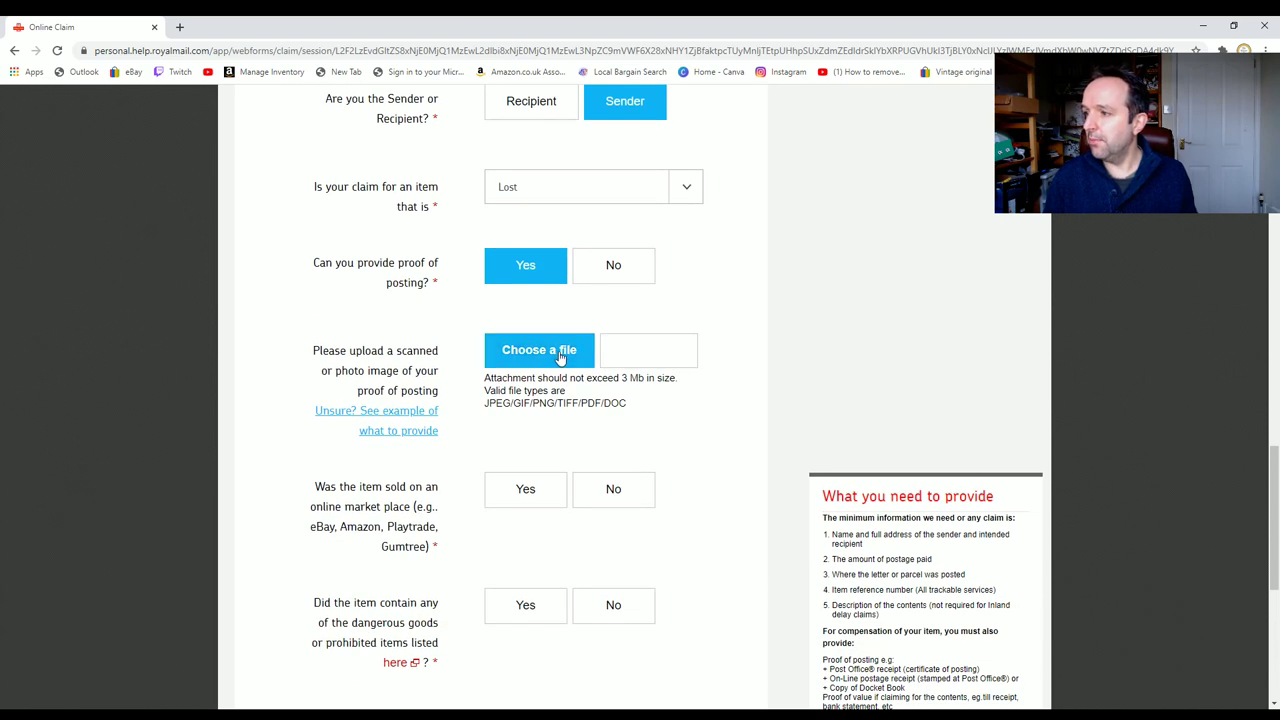
pyautogui.click(561, 358)
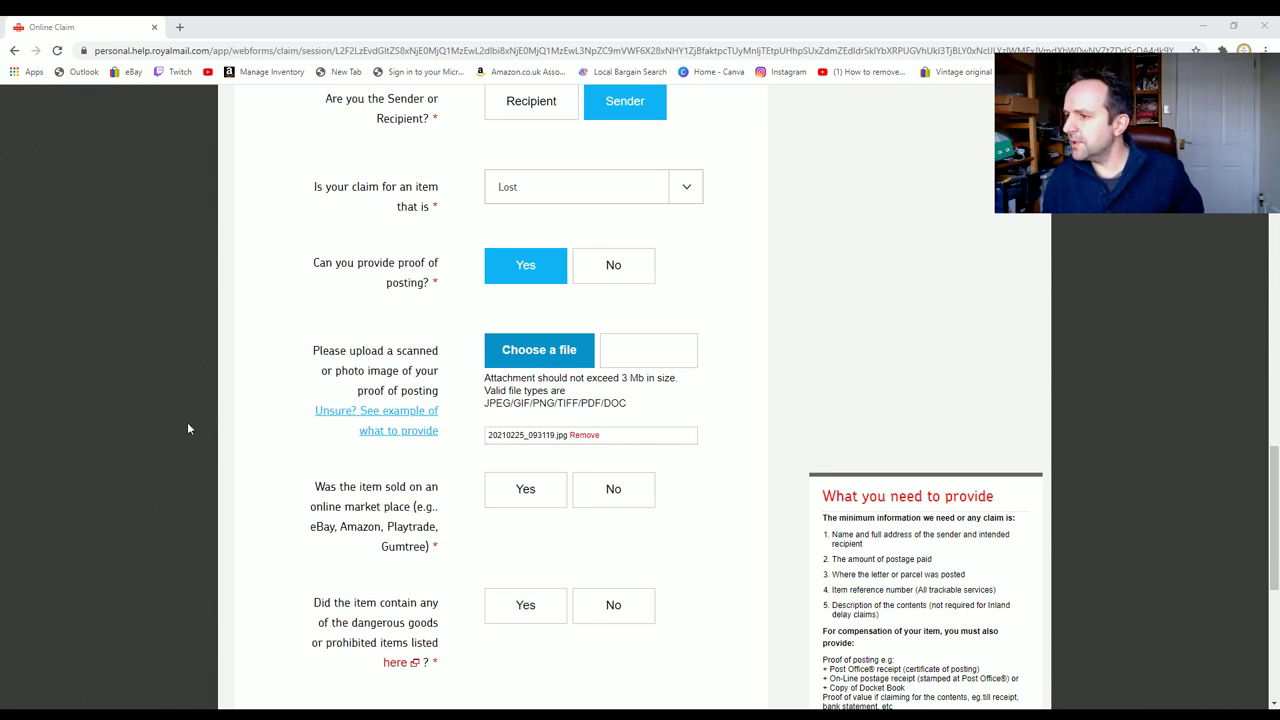
# Answer Yes to the item having been sold on an online marketplace.
pyautogui.click(505, 489)
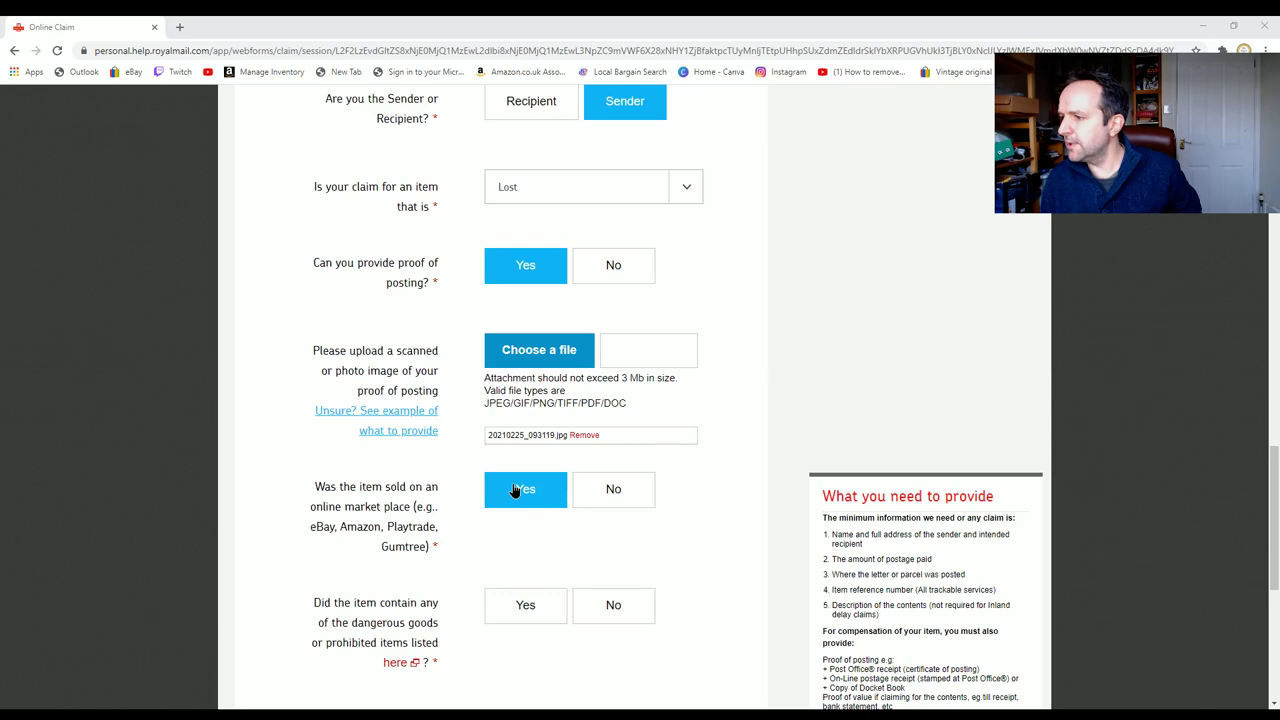
pyautogui.scroll(-2, 514, 487)
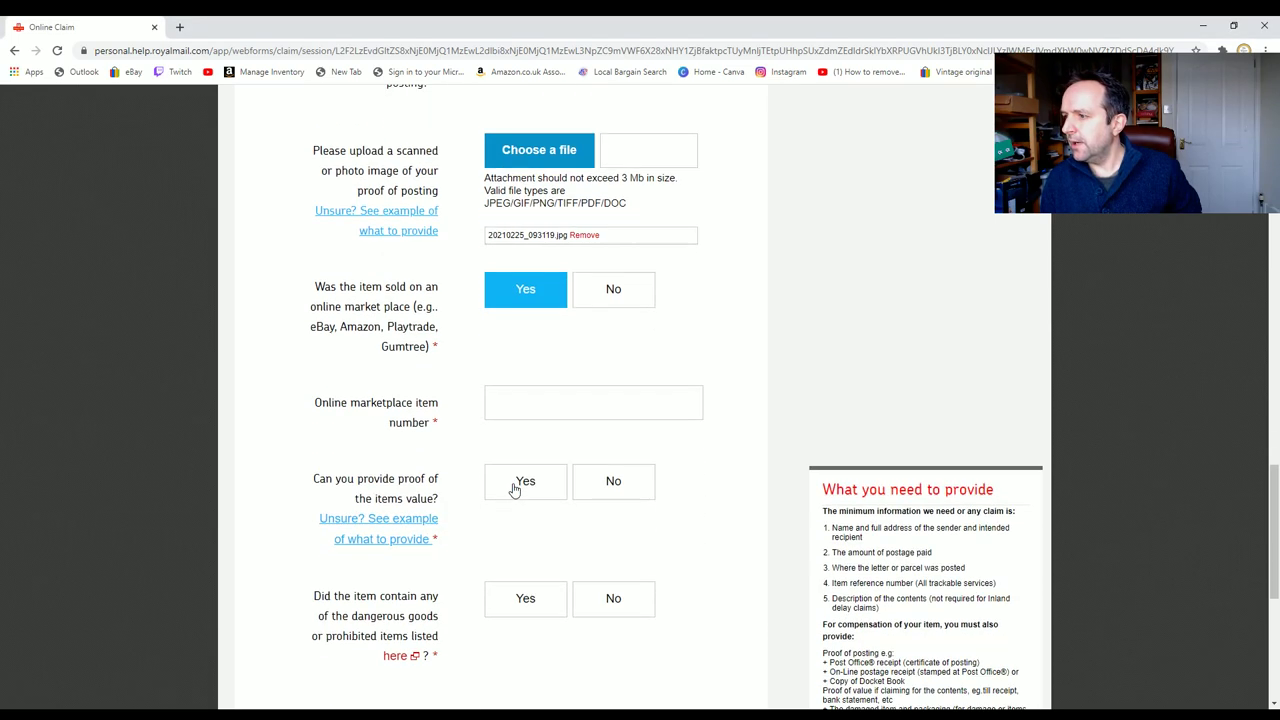
pyautogui.scroll(-1, 516, 489)
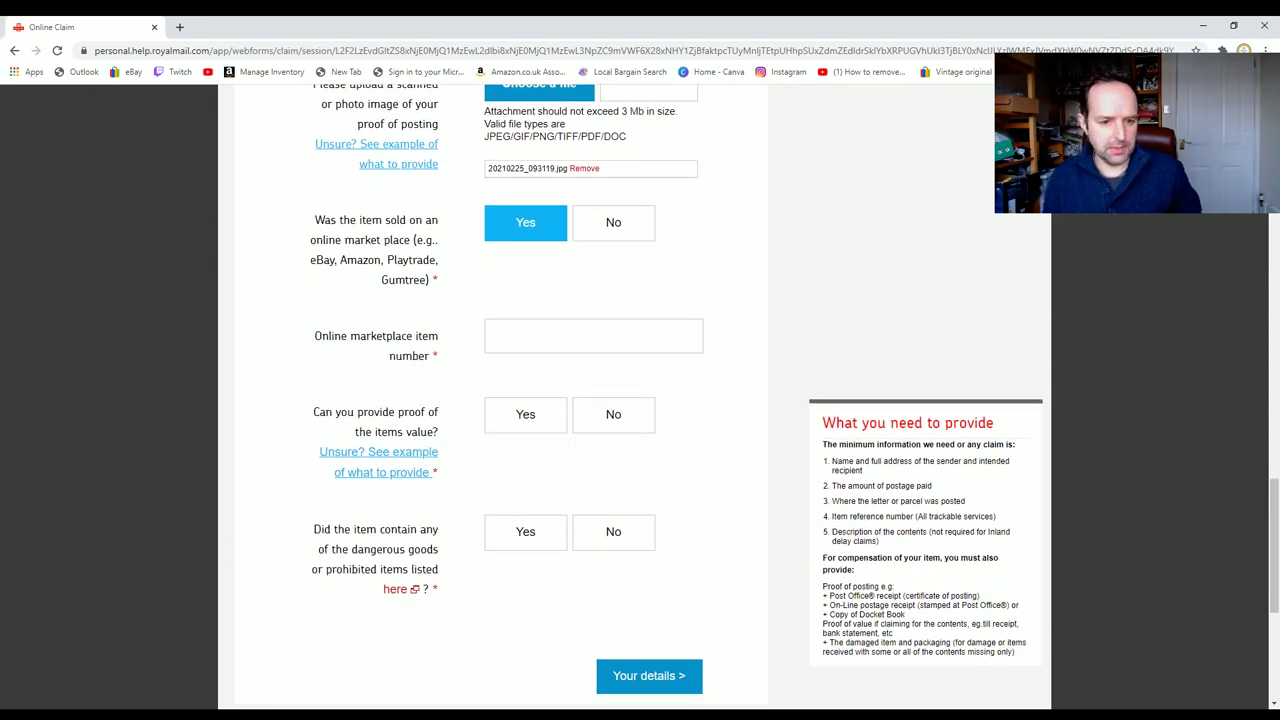